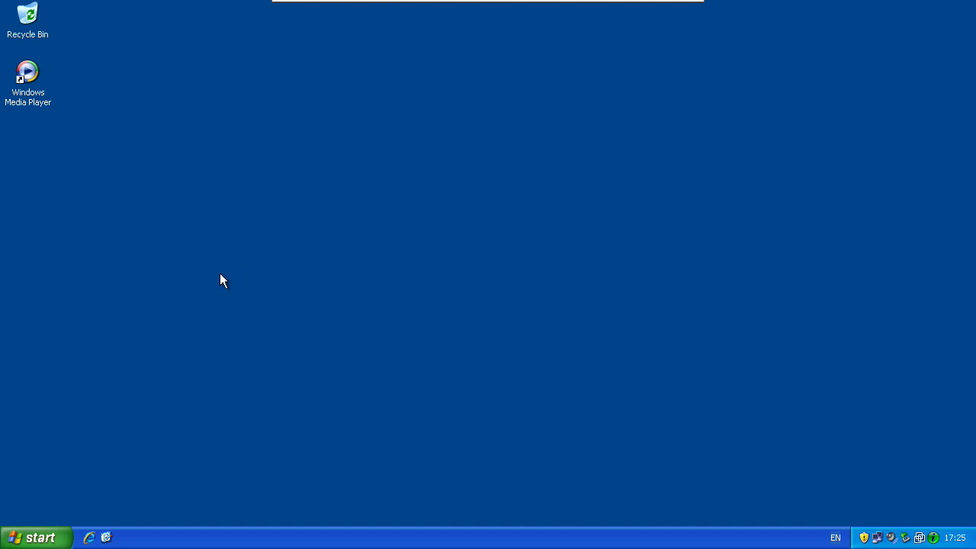
Open the computer's management console in a maximized window and show Disk Management.
left_click(54, 538)
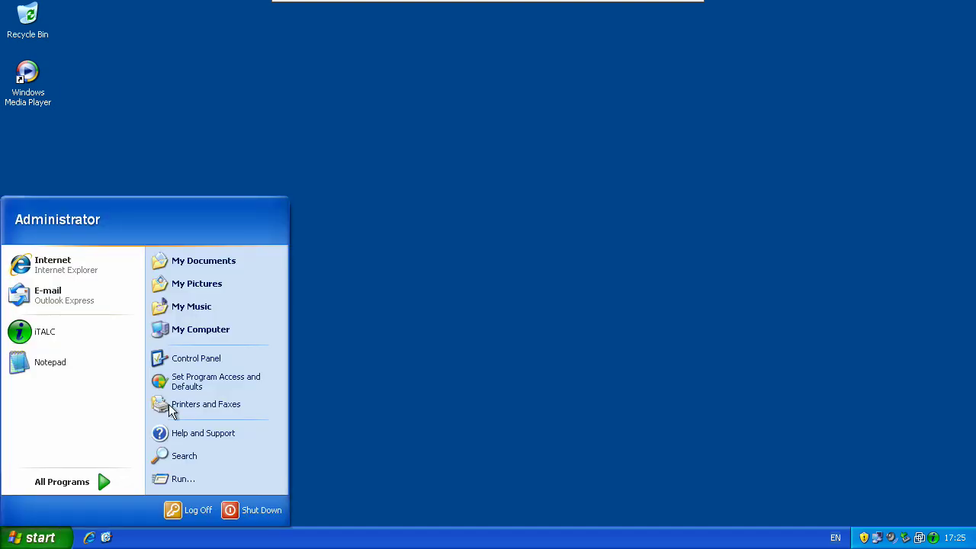
right_click(210, 336)
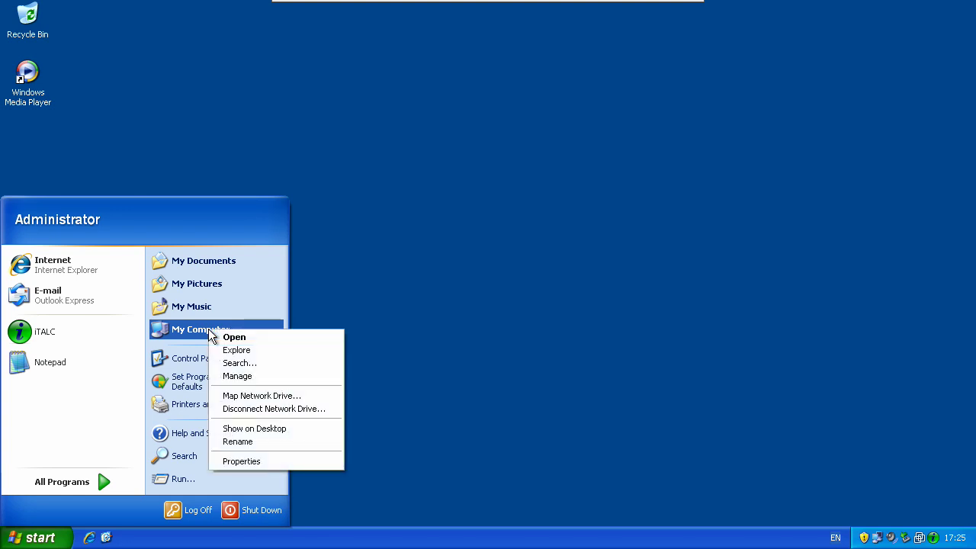
left_click(237, 377)
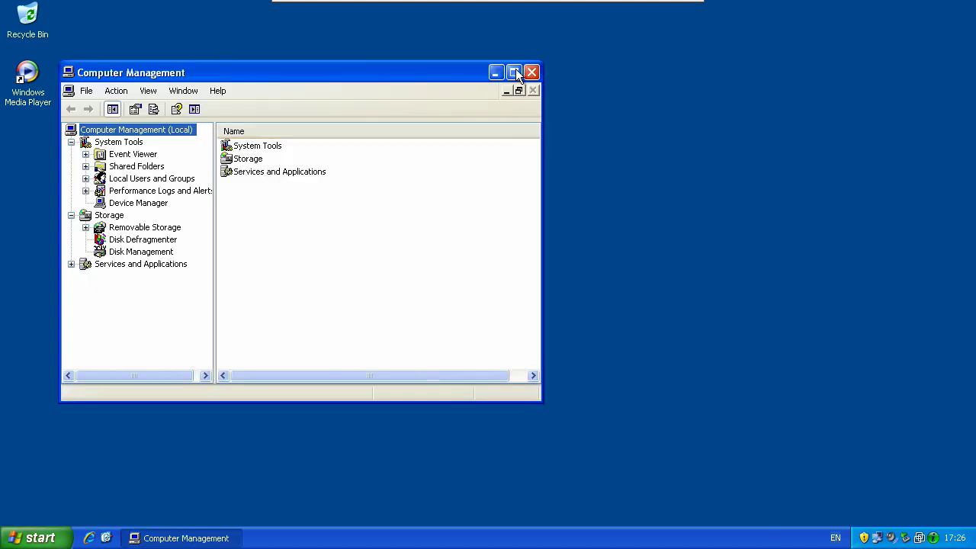
left_click(513, 72)
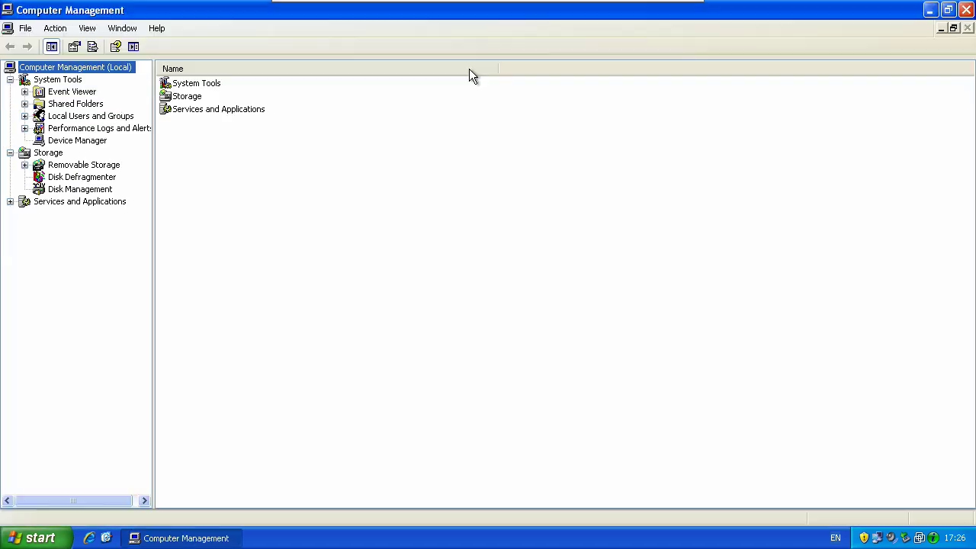
left_click(80, 191)
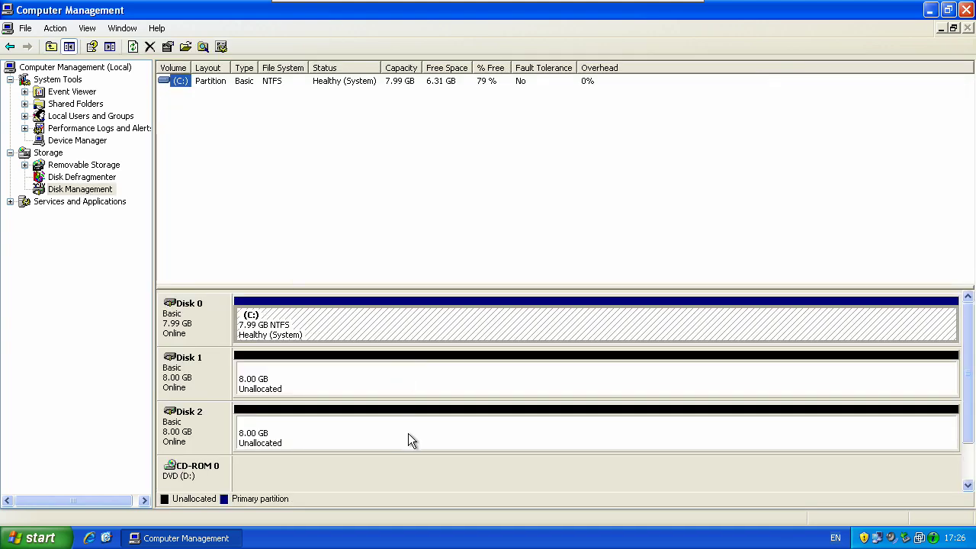
Set up a new primary partition on Disk 1 using the full 8189 MB and drive letter E.
left_click(421, 392)
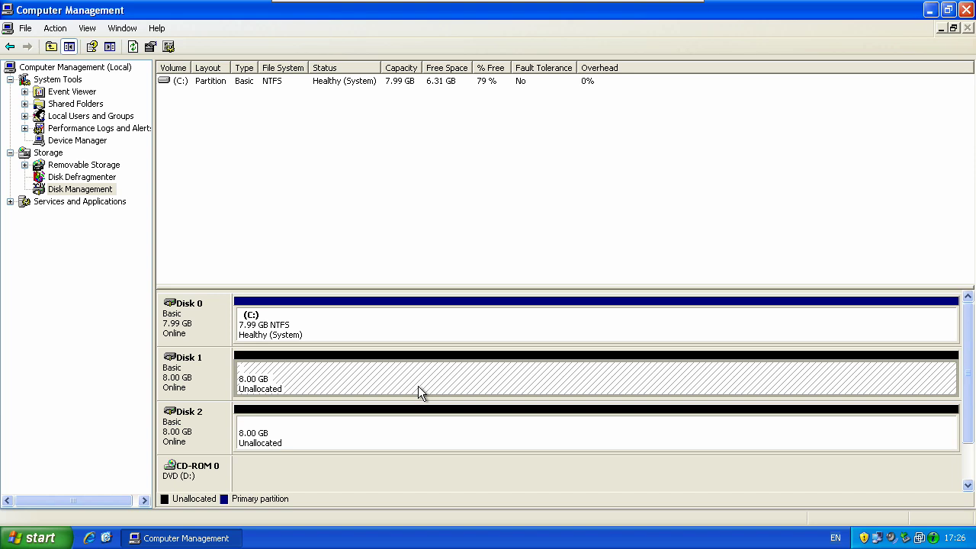
right_click(418, 386)
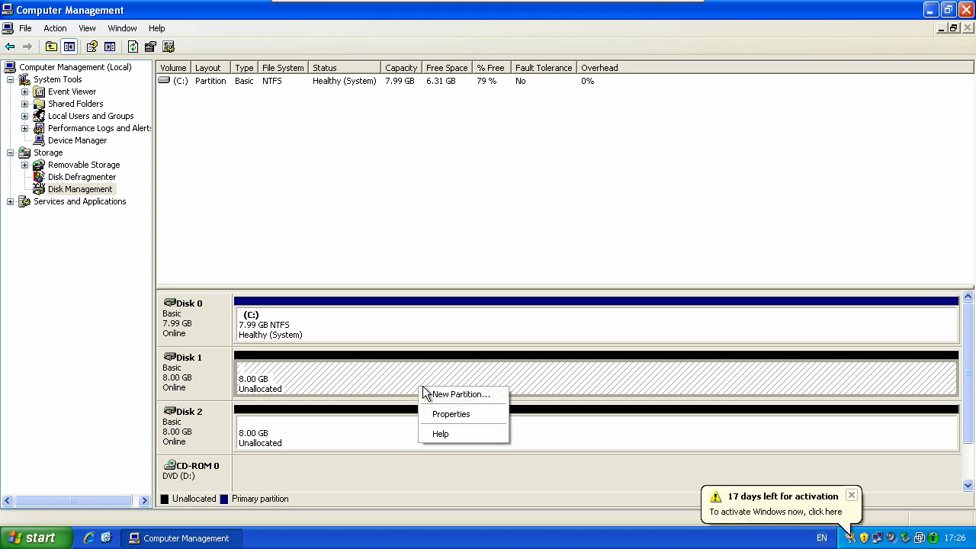
left_click(440, 395)
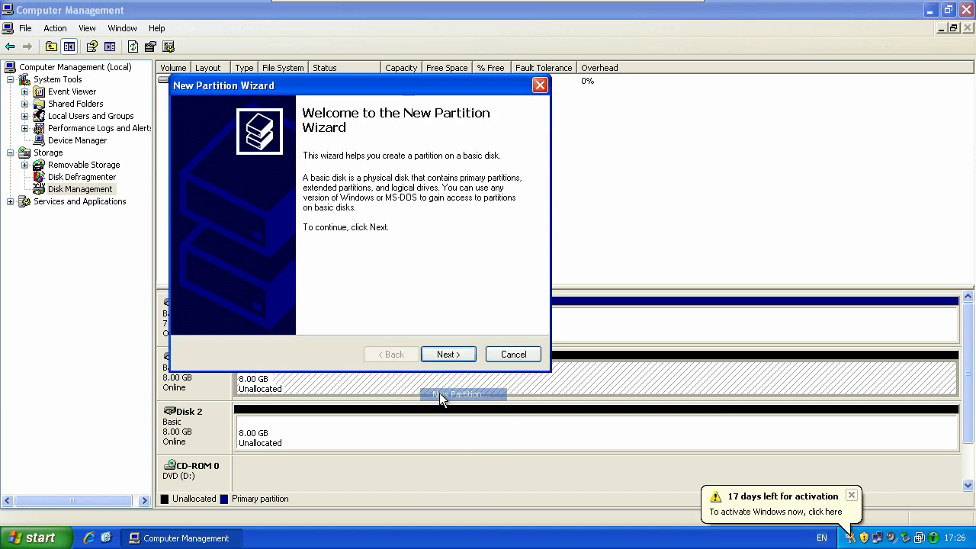
left_click(448, 355)
left_click(448, 355)
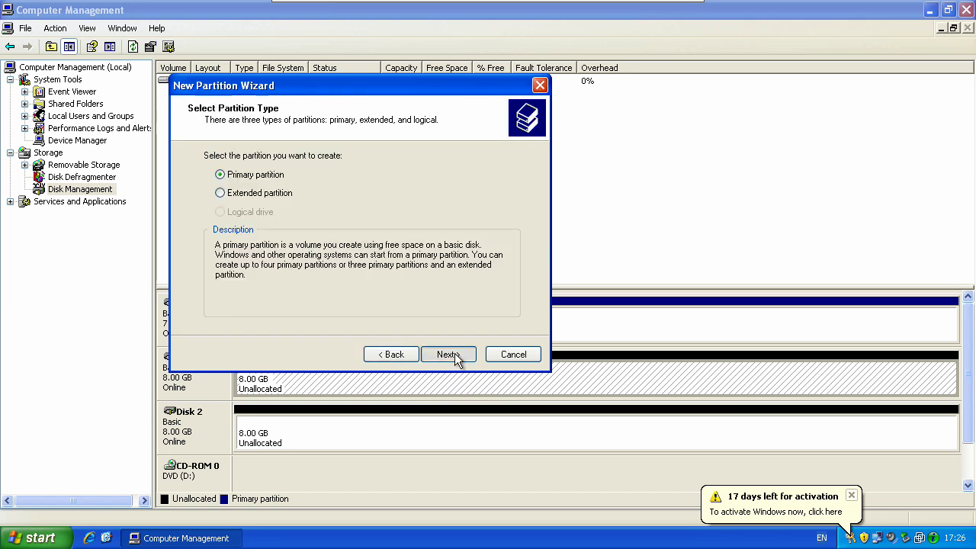
left_click(449, 355)
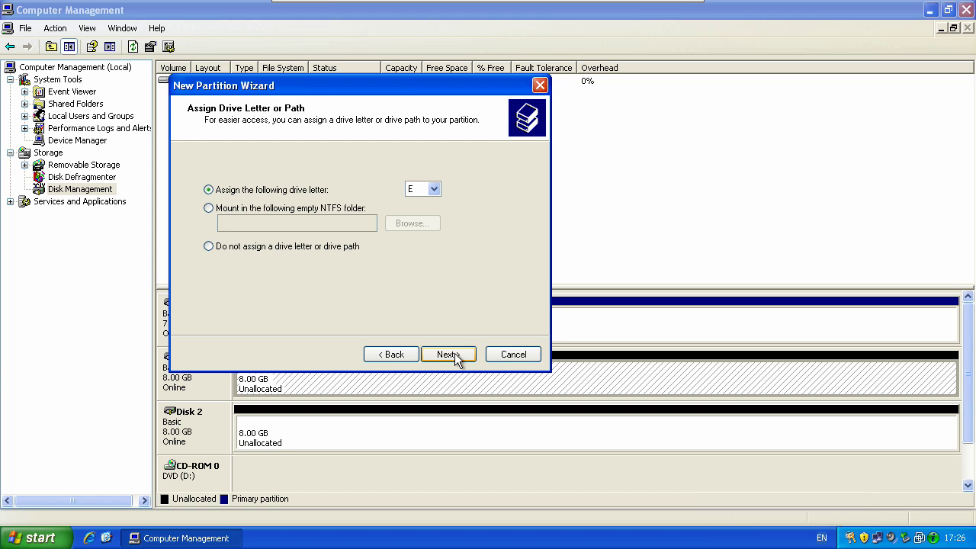
left_click(454, 355)
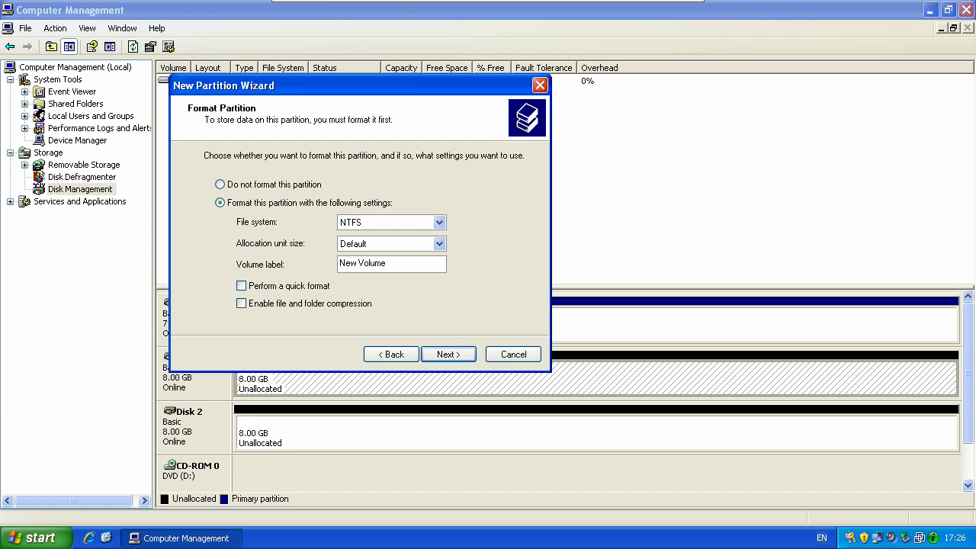
Create the Disk 1 partition as NTFS with the volume label Local Disk, and widen the volume list's Status column.
left_click(406, 263)
left_click_drag(406, 265, 295, 267)
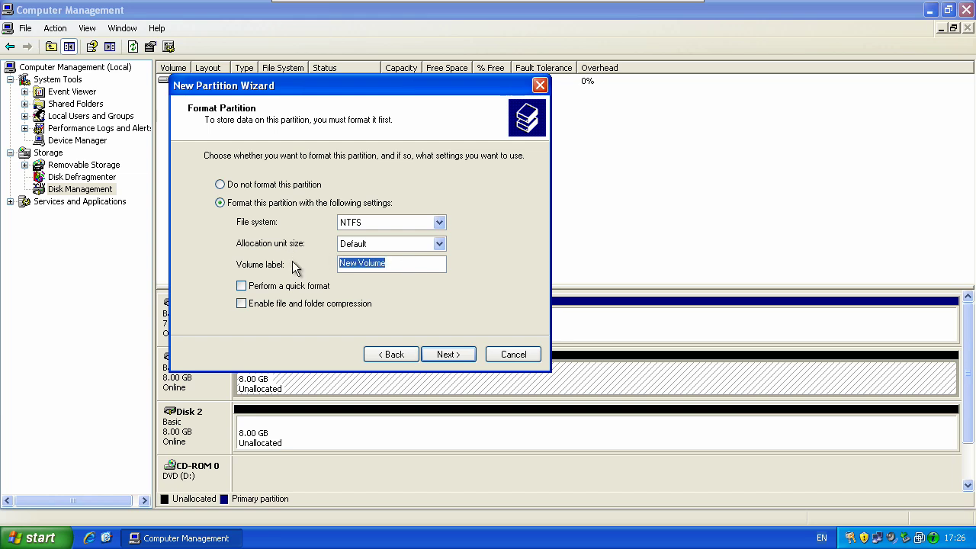
key("BackSpace")
type("Loca")
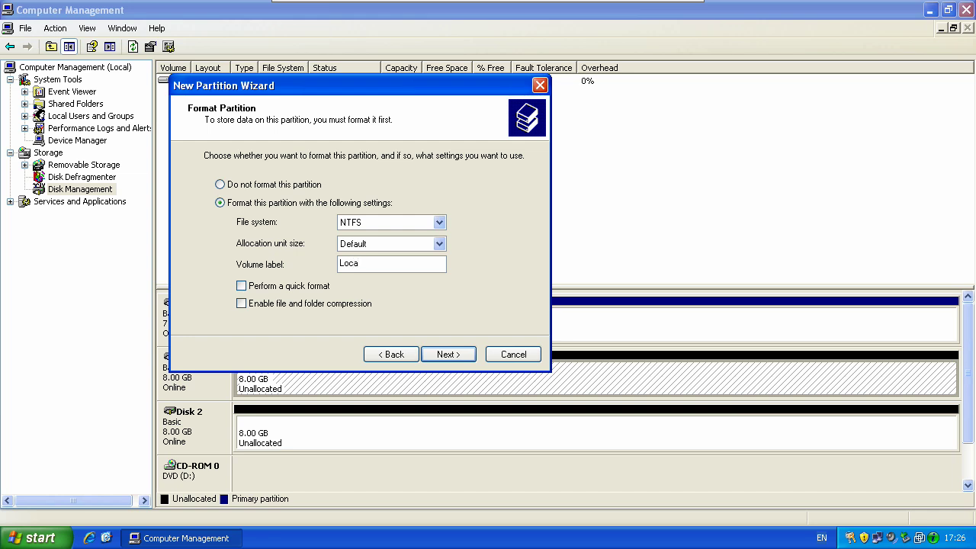
type("l Disk")
left_click(448, 354)
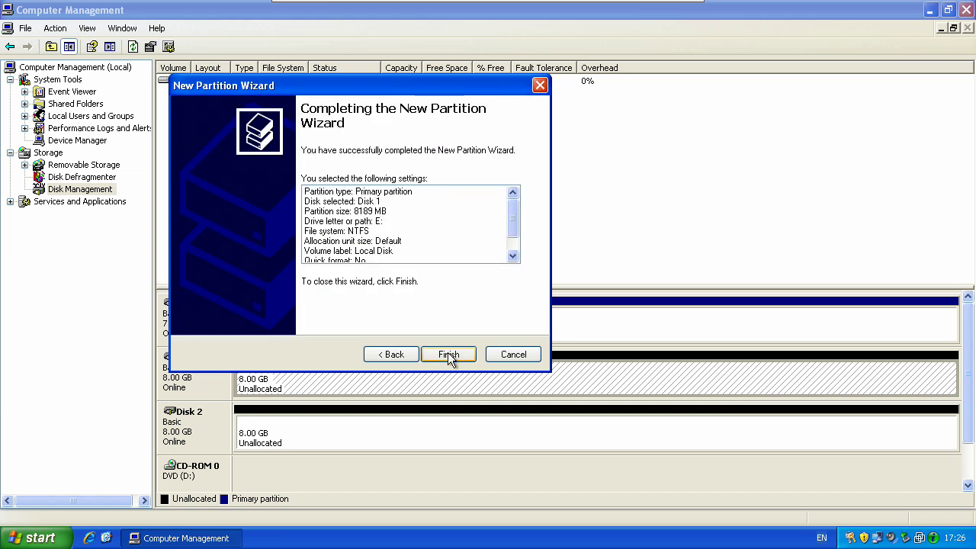
left_click(448, 356)
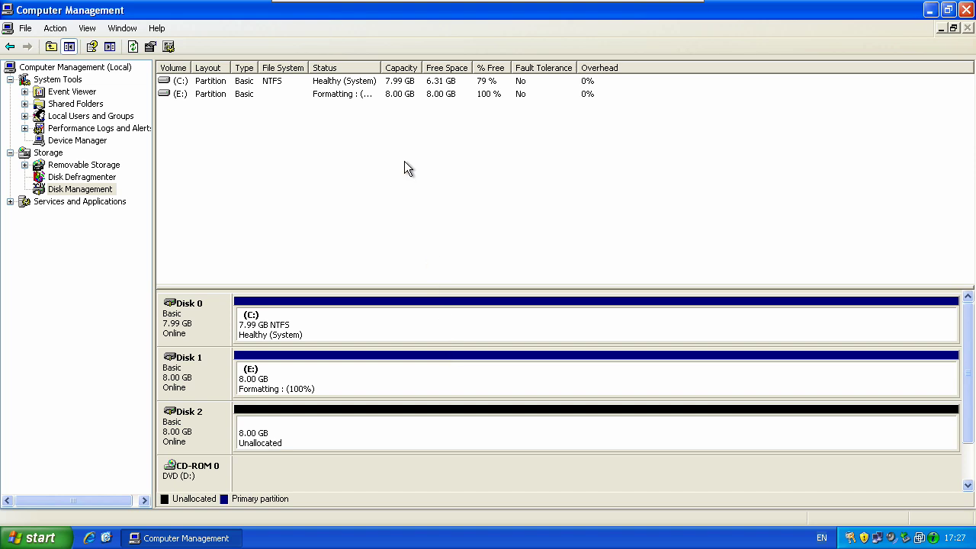
left_click_drag(382, 68, 410, 69)
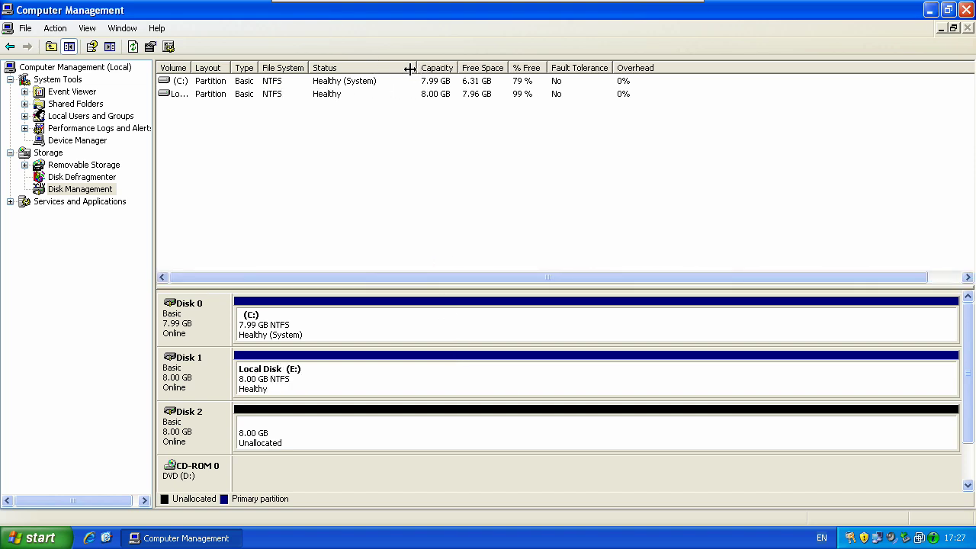
Check the Local Disk (E:) drive in My Computer, and close that window.
left_click(35, 538)
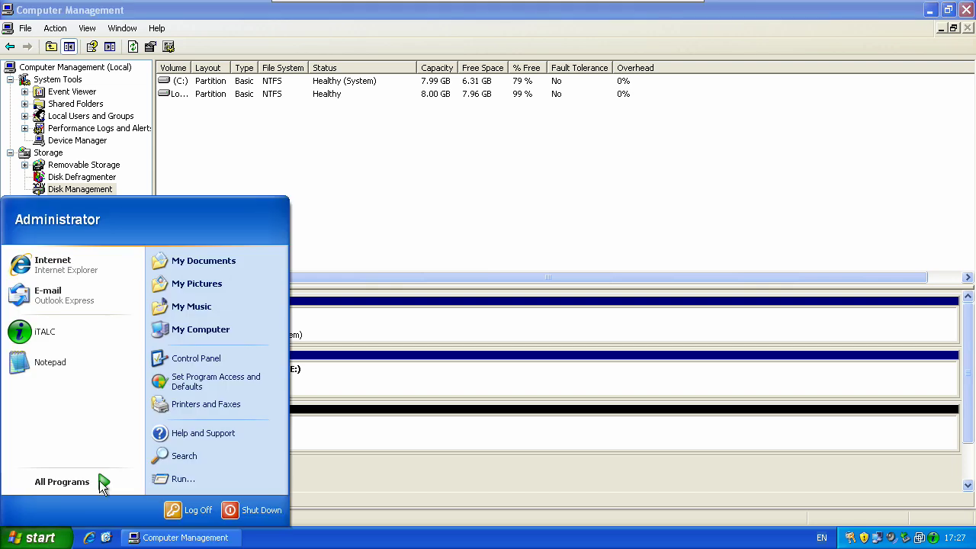
left_click(201, 330)
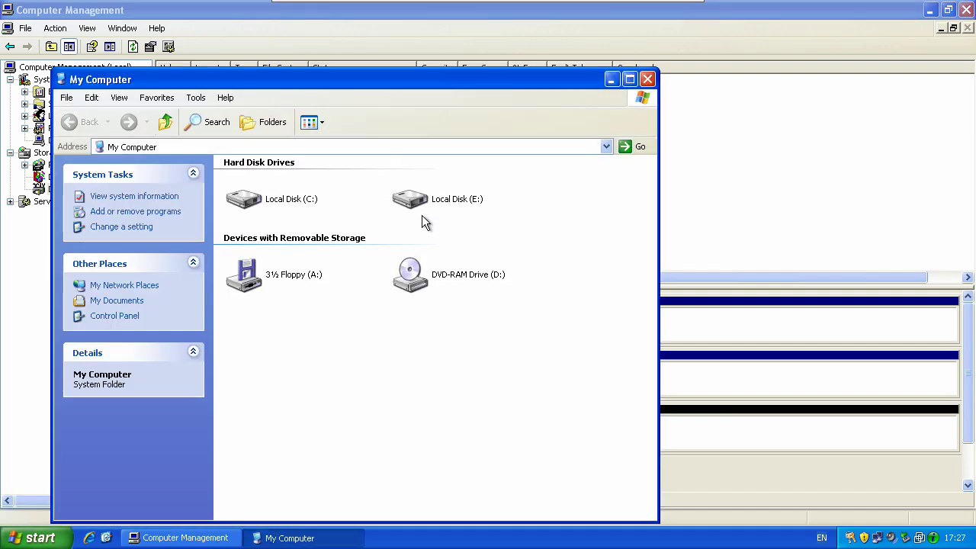
left_click(425, 206)
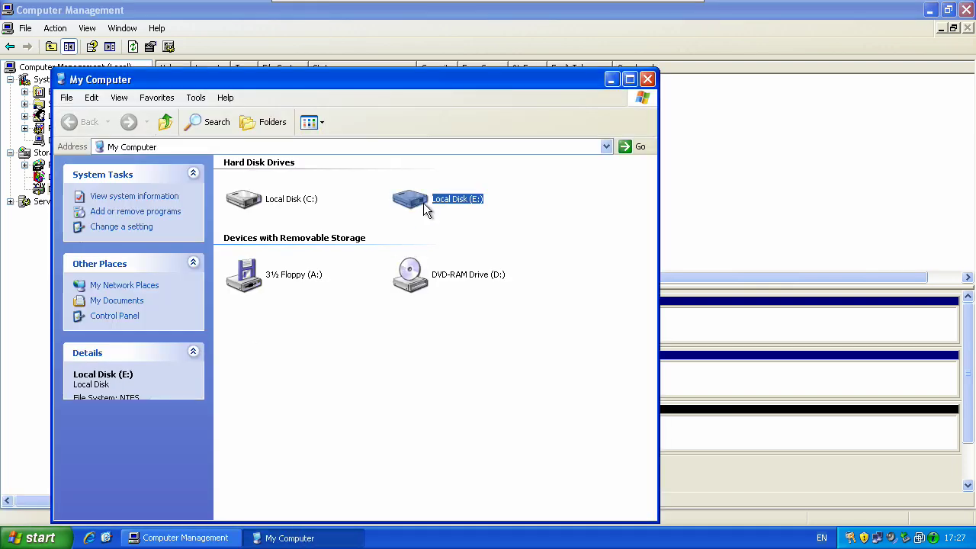
left_click(648, 79)
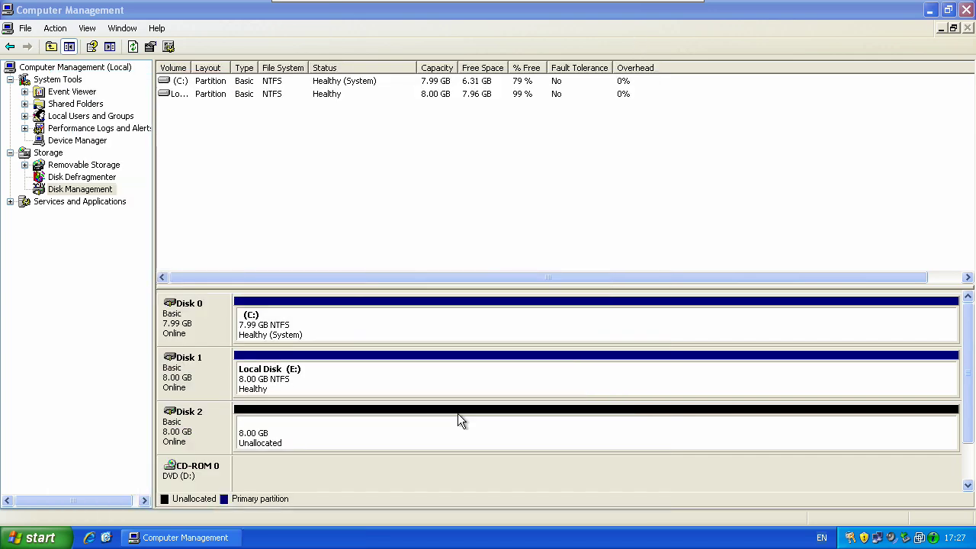
Set up a new 3072 MB primary partition on Disk 2 with drive letter F.
right_click(396, 431)
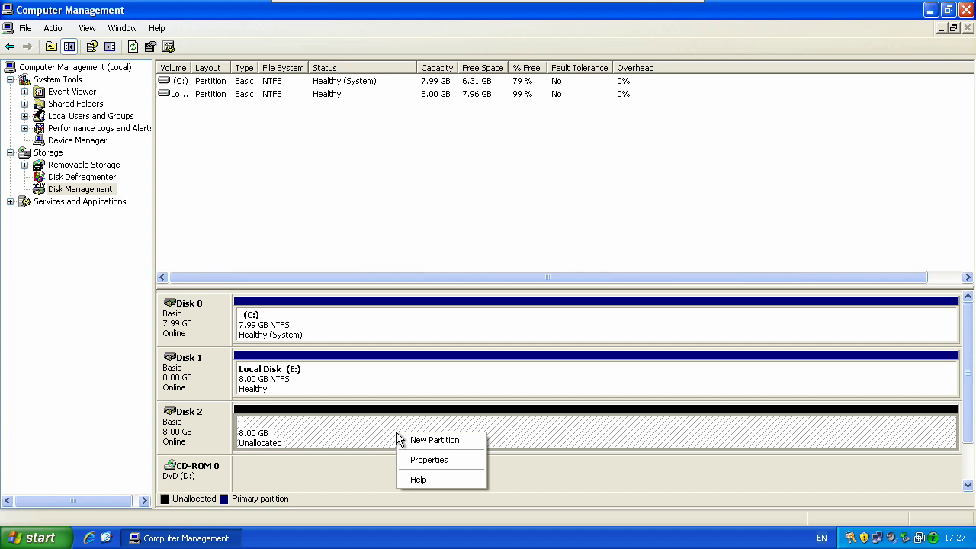
left_click(407, 435)
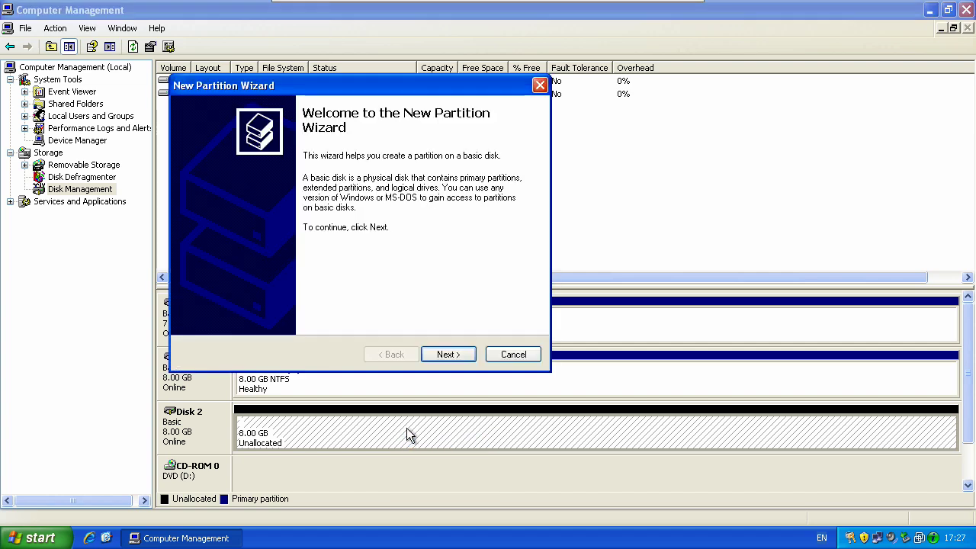
left_click(445, 352)
left_click(446, 355)
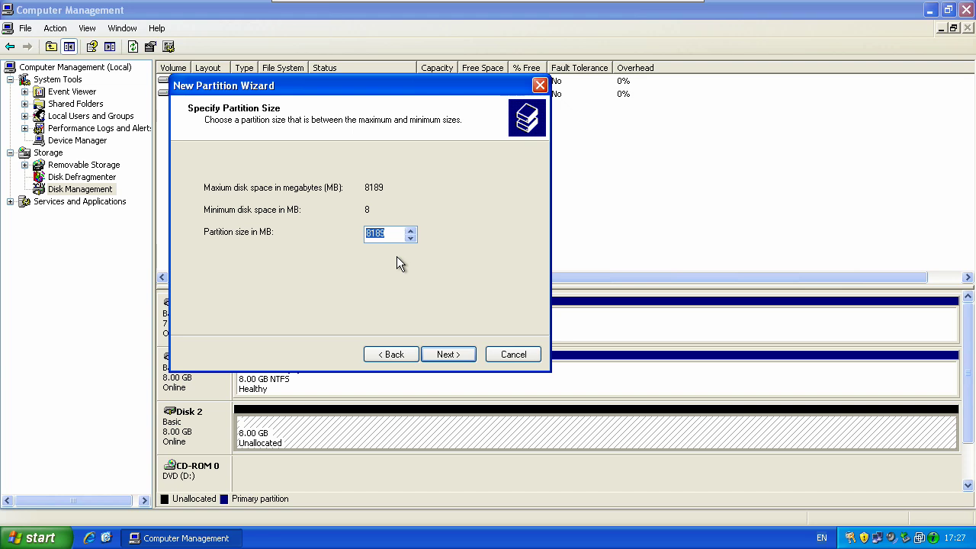
type("3072")
left_click(448, 355)
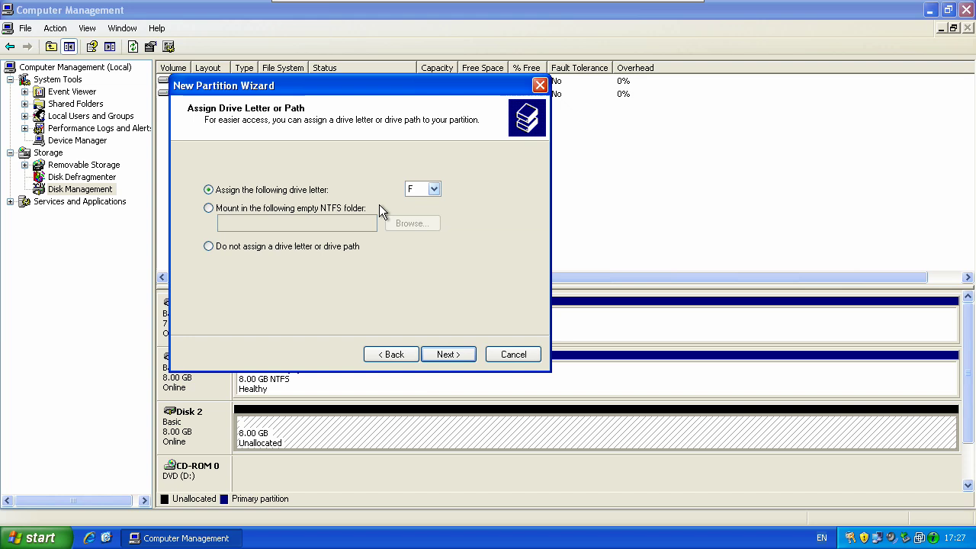
left_click(459, 355)
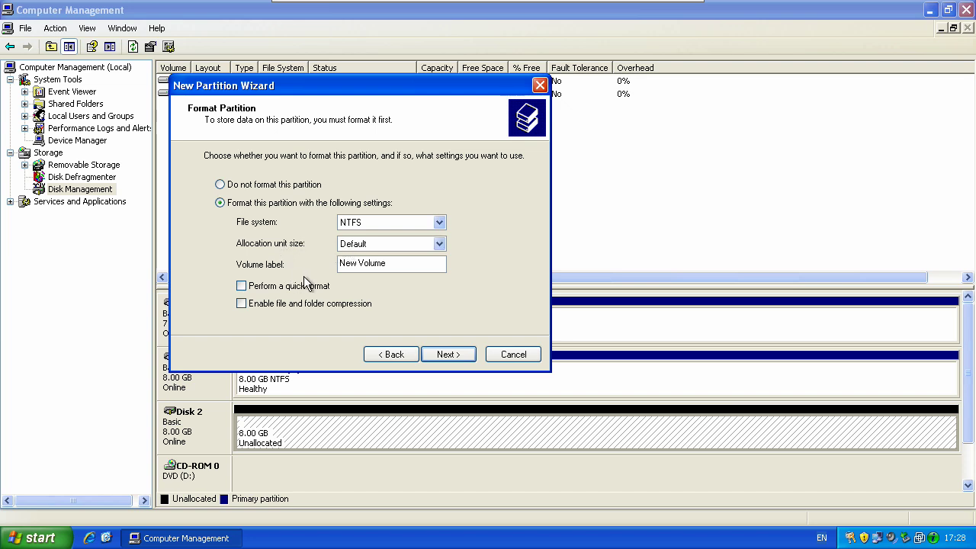
Label the new 3072 MB volume Media and create it with NTFS formatting.
left_click_drag(404, 268, 323, 251)
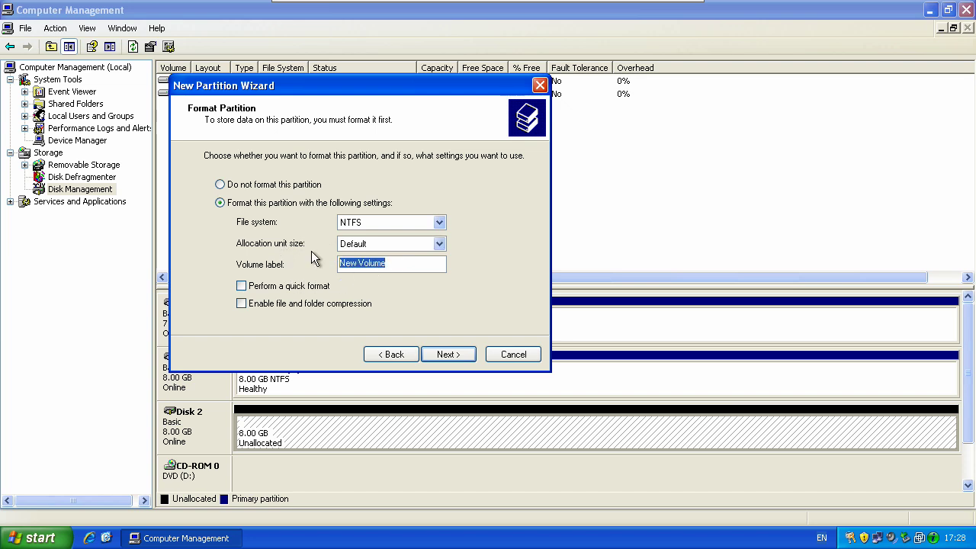
type("Media")
left_click(447, 354)
left_click(446, 353)
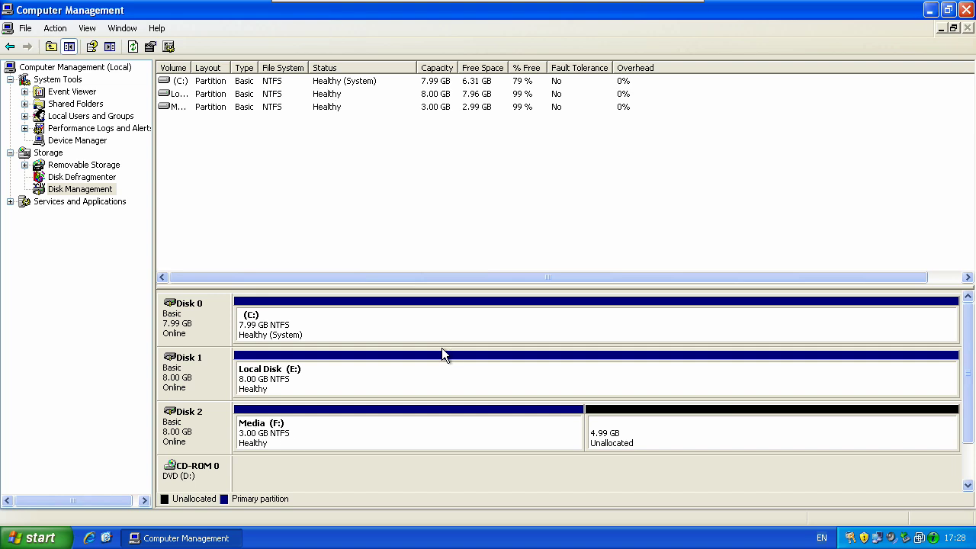
Check the Media (F:) drive in My Computer, and close that window.
left_click(35, 537)
left_click(212, 330)
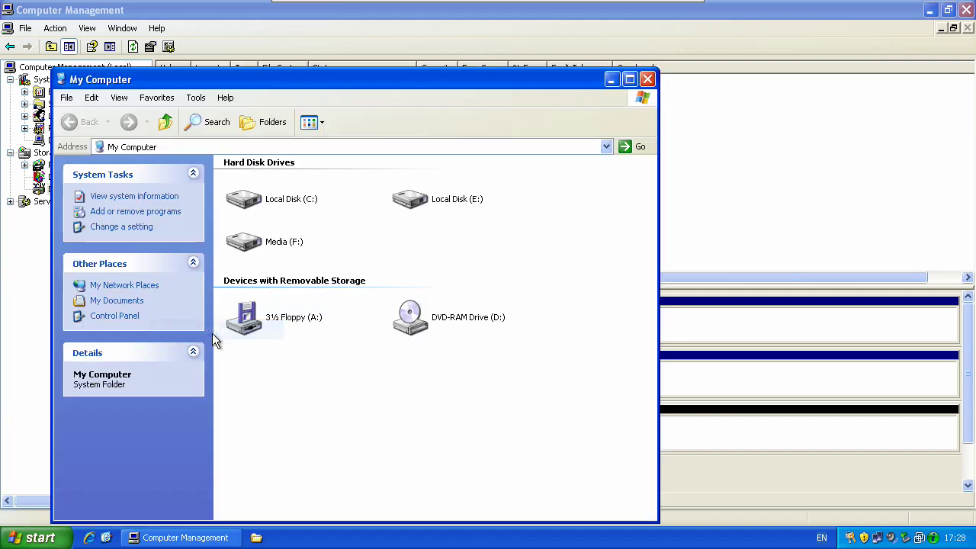
left_click(243, 238)
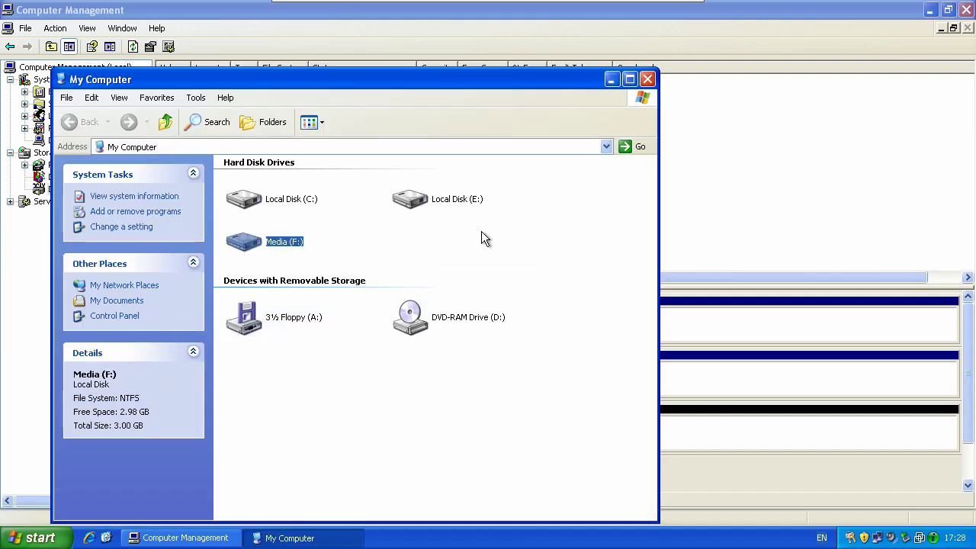
left_click(647, 79)
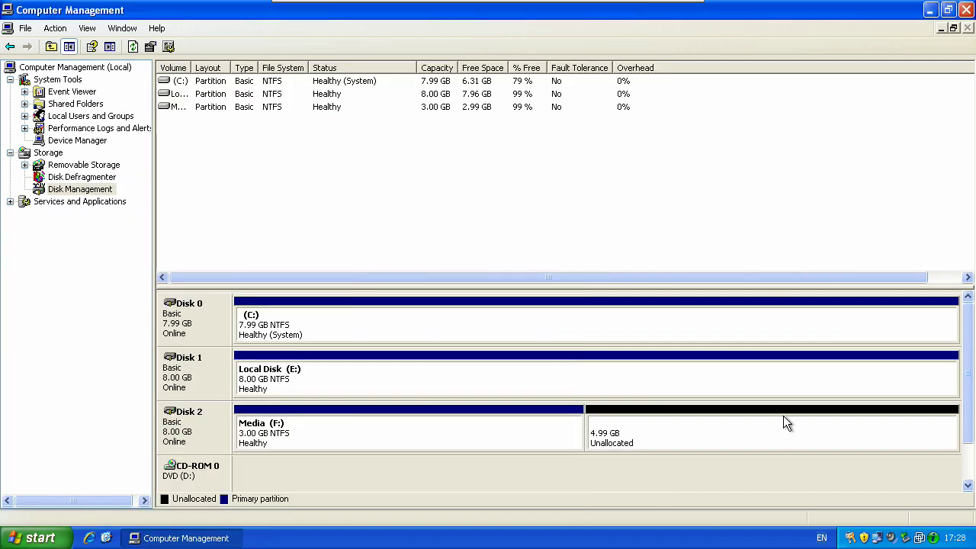
Set up a primary partition on Disk 2's remaining unallocated space, keeping the default size and drive letter G.
right_click(811, 430)
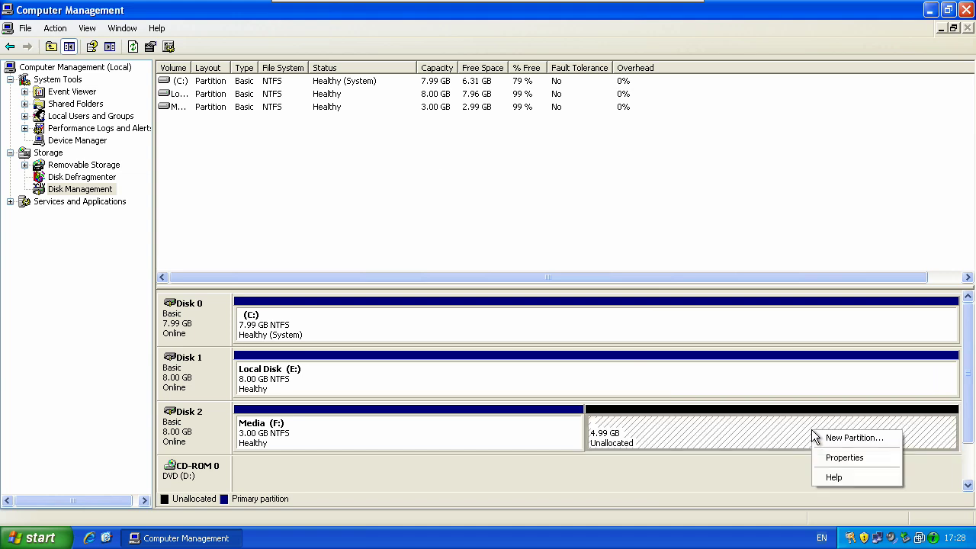
left_click(825, 437)
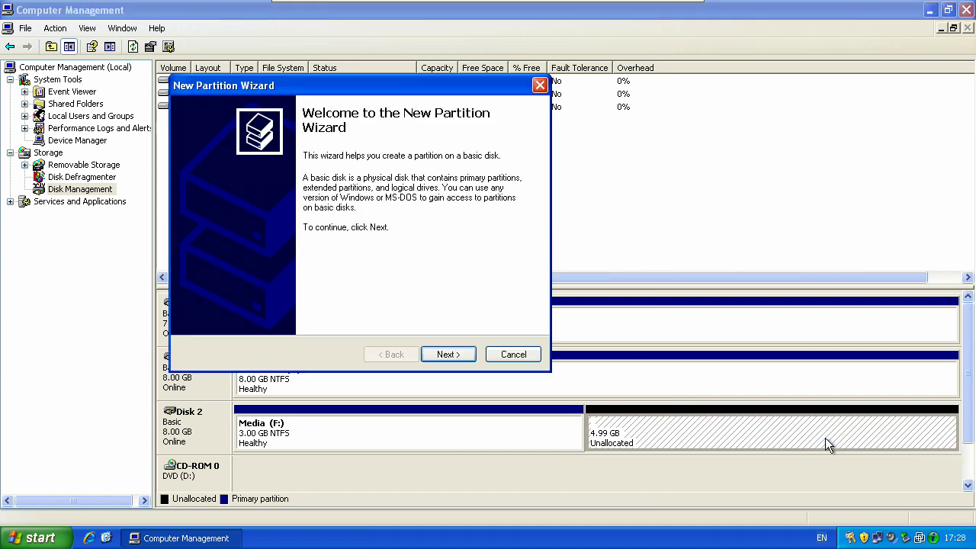
left_click(447, 355)
left_click(447, 355)
left_click(448, 355)
left_click(447, 355)
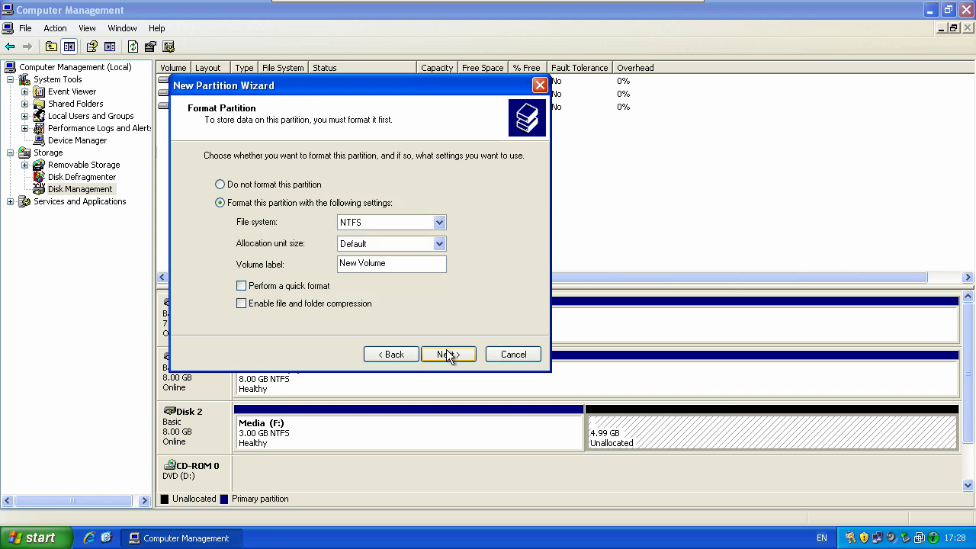
Label the volume in Disk 2's remaining space Games and create it with NTFS formatting.
left_click_drag(407, 265, 236, 300)
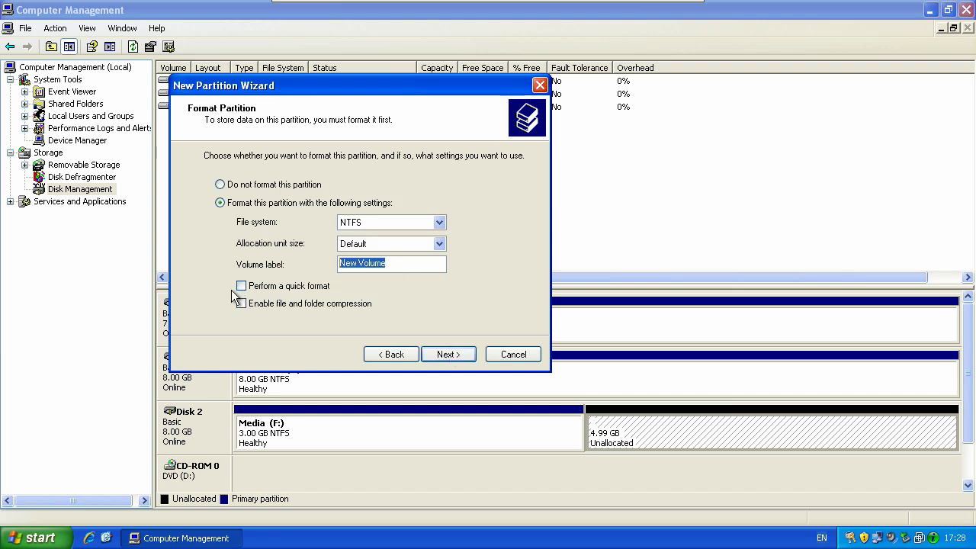
type("Games")
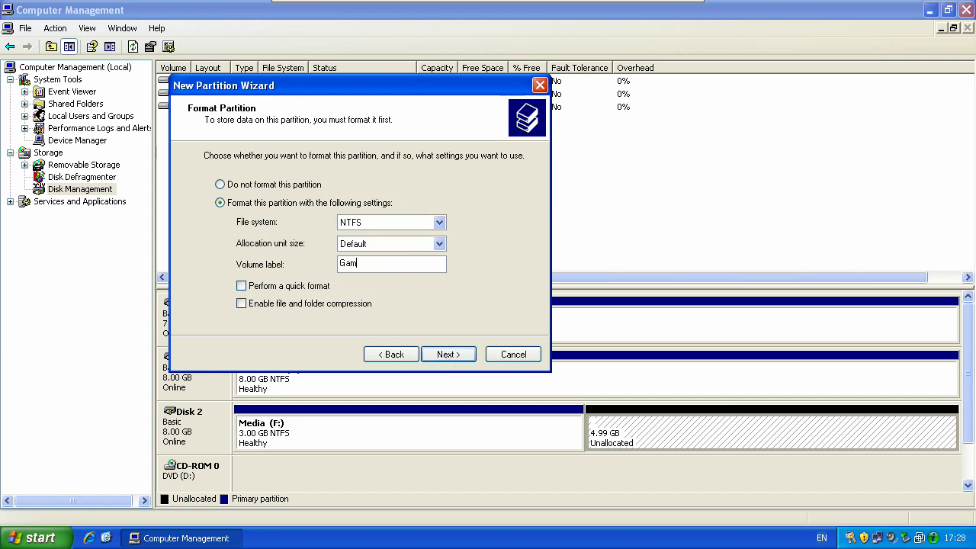
left_click(455, 353)
left_click(455, 353)
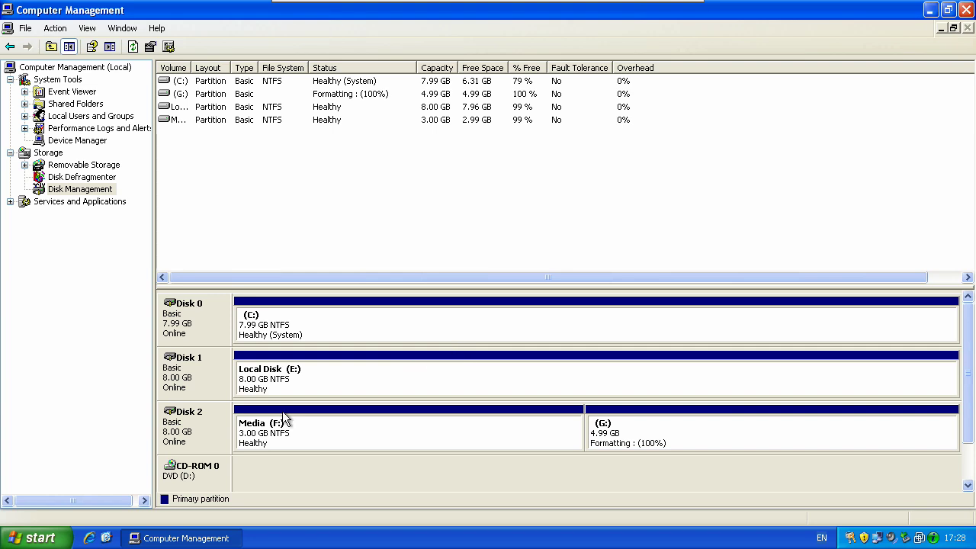
Check the Games (G:) drive in My Computer, and close that window.
left_click(35, 537)
left_click(202, 331)
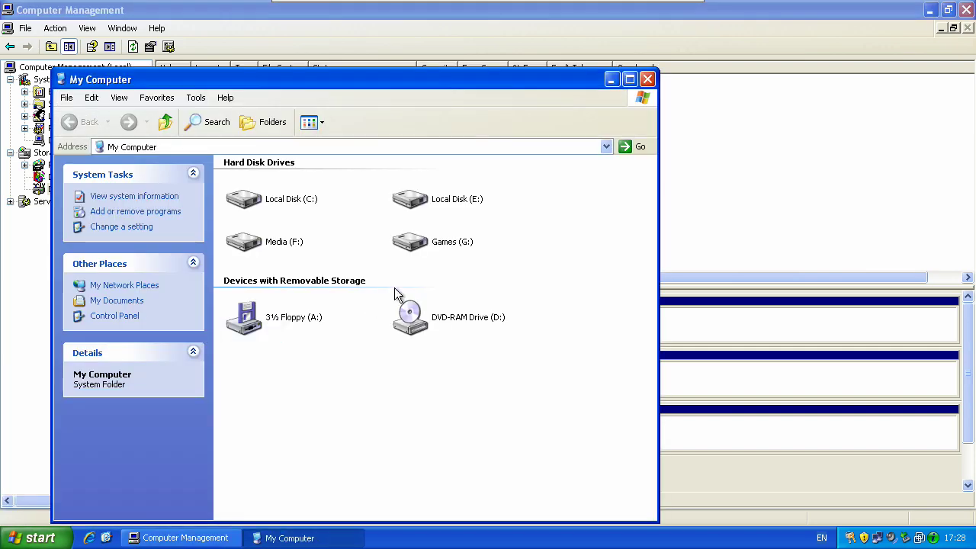
left_click(420, 245)
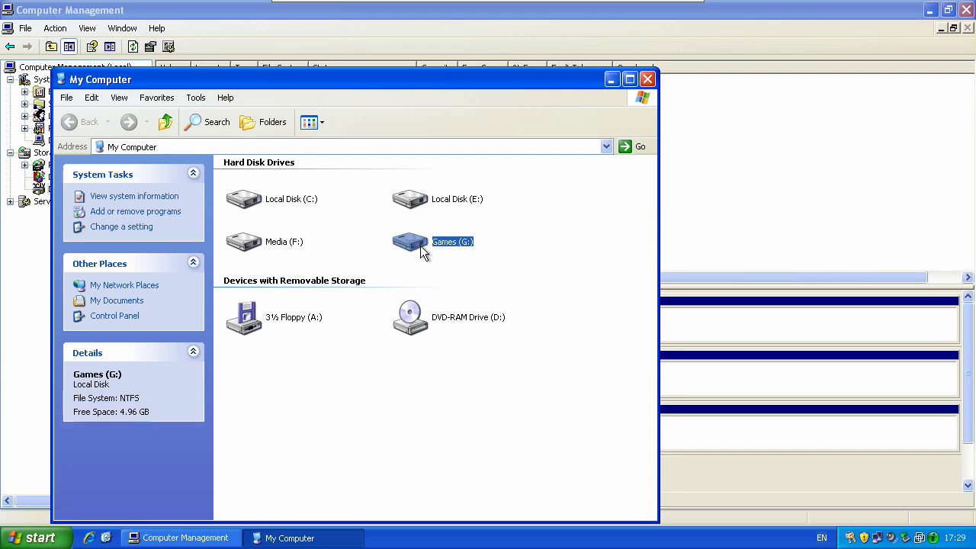
left_click(537, 241)
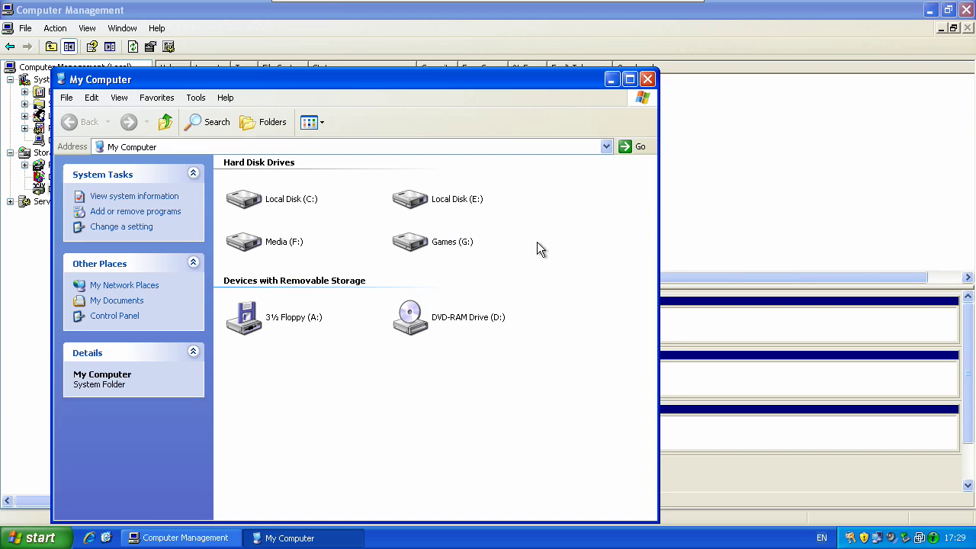
left_click(647, 79)
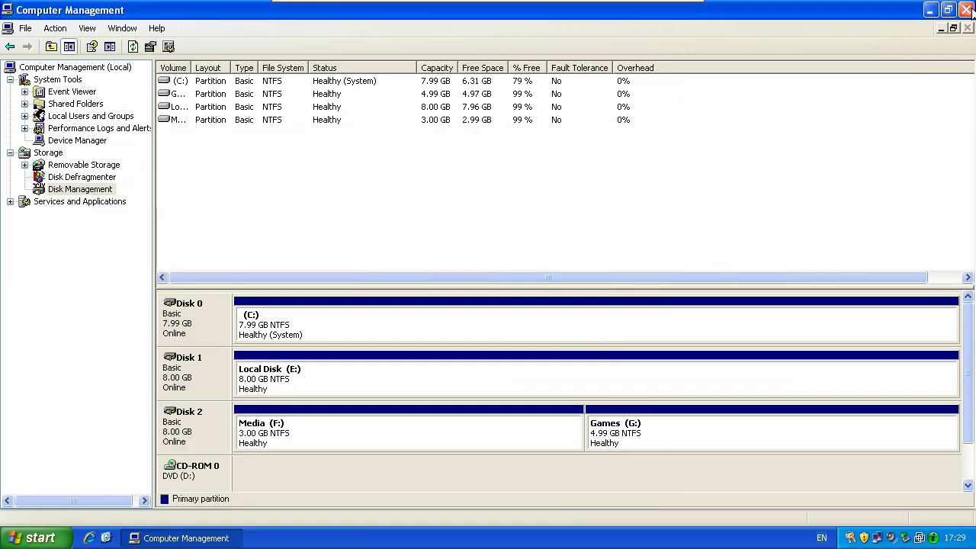